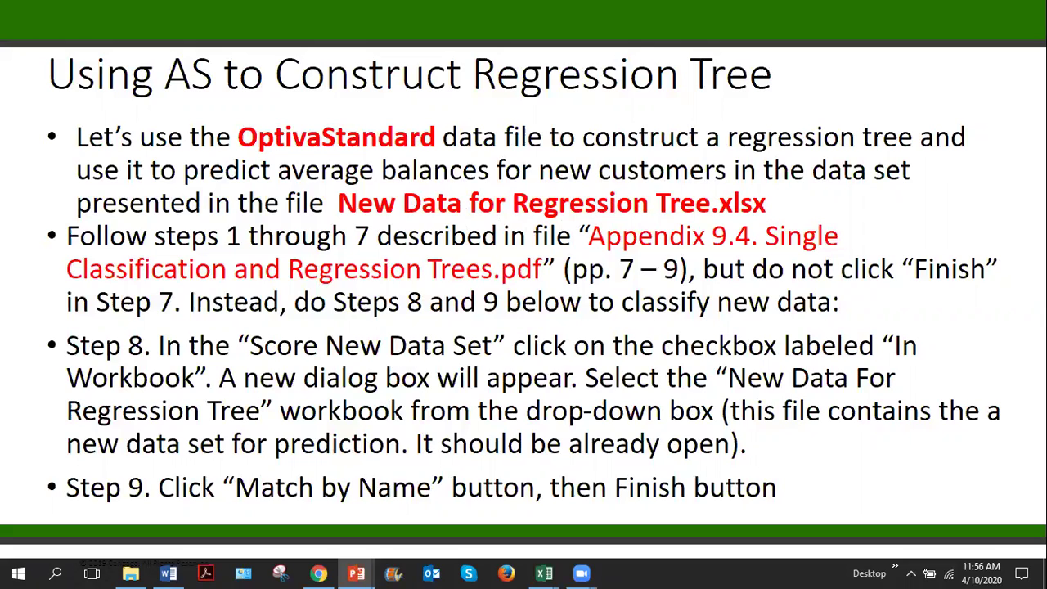
# - Leave the 'Using AS to Construct Regression Tree' slide show by bringing up the window switcher
pyautogui.hotkey('alt', 'Tab')
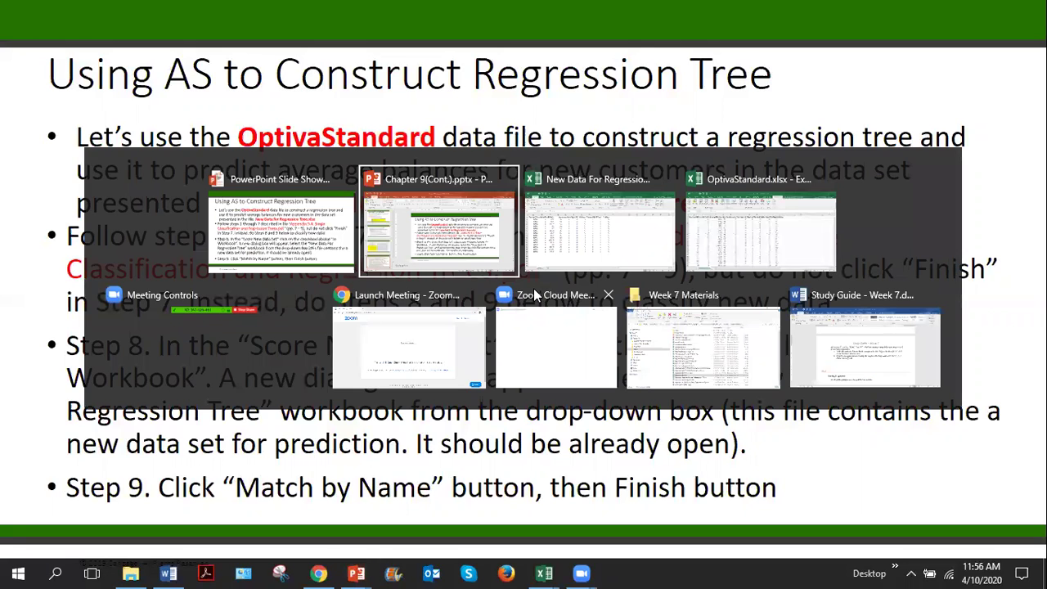
# - Switch to OptivaStandard.xlsx and check the data's extent from the last row back to the top
pyautogui.hotkey('alt', 'Tab')
pyautogui.hotkey('alt', 'Tab')
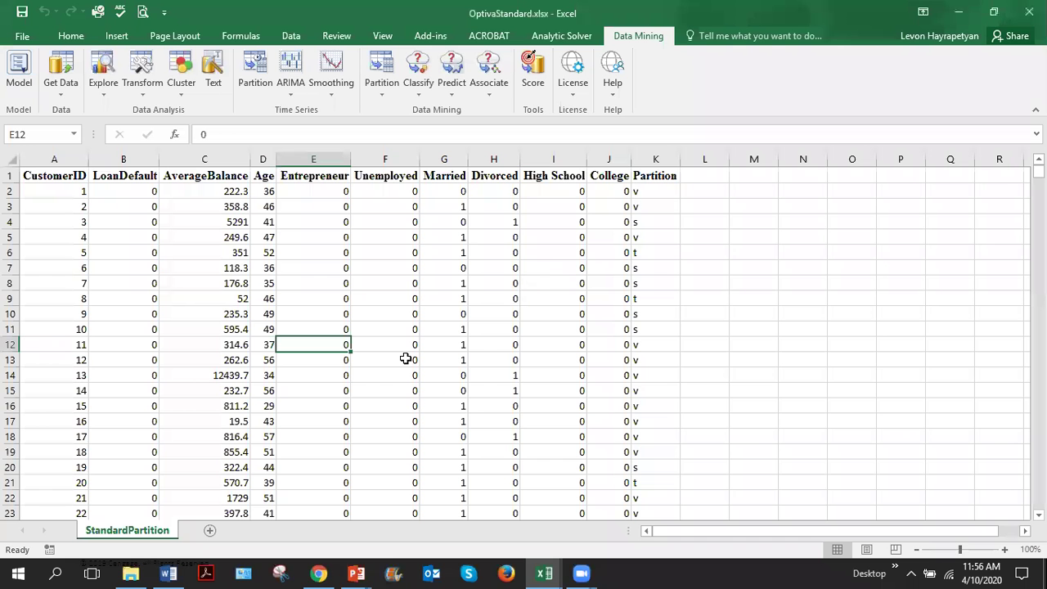
pyautogui.click(346, 312)
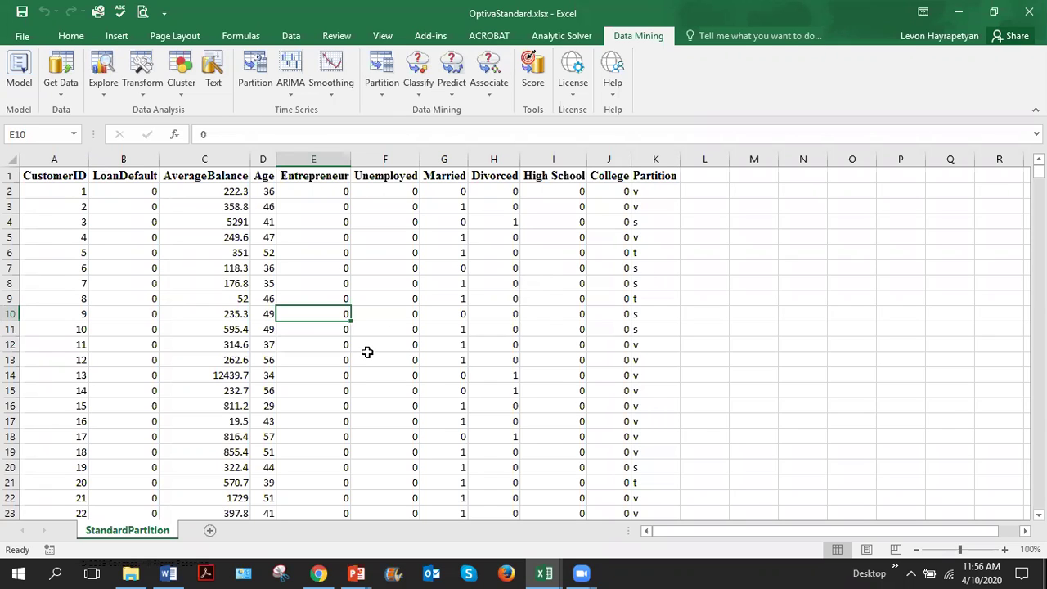
pyautogui.hotkey('ctrl', 'End')
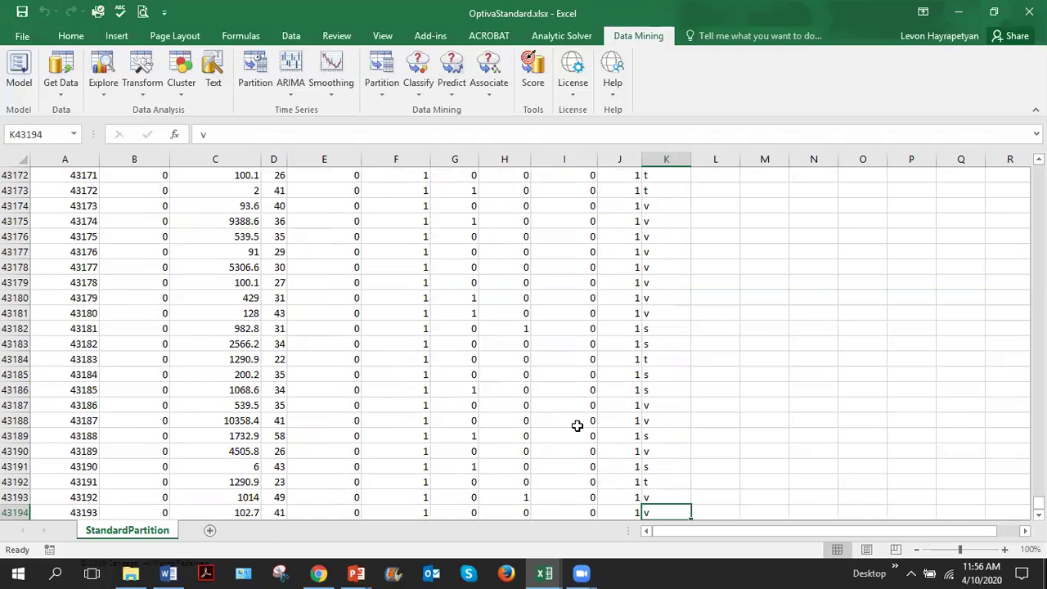
pyautogui.hotkey('ctrl', 'Home')
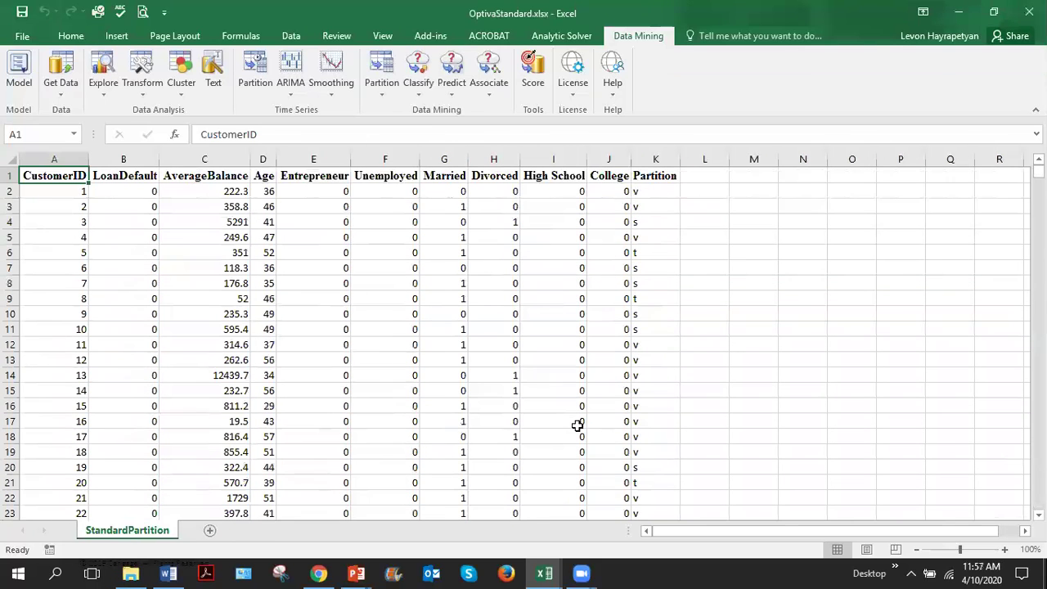
# - Review the LoanDefault, AverageBalance, Age and Partition column headers
pyautogui.click(146, 177)
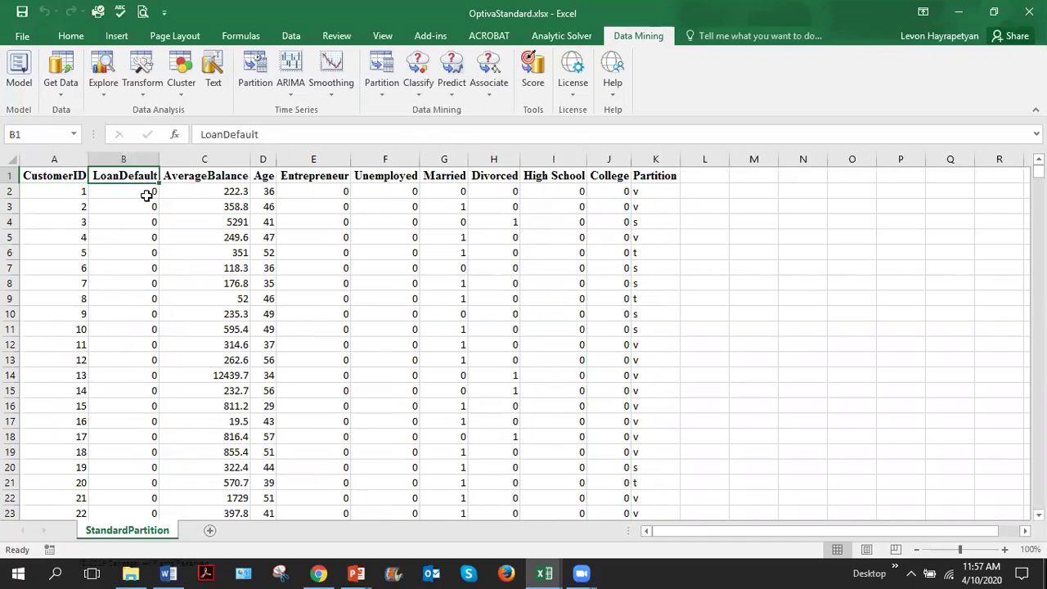
pyautogui.click(233, 178)
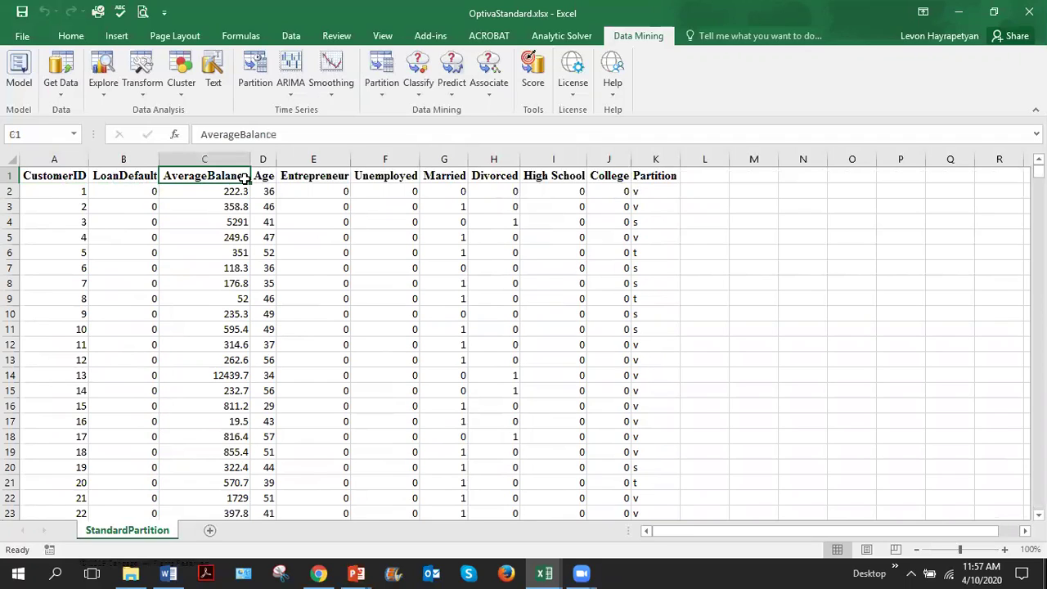
pyautogui.click(270, 178)
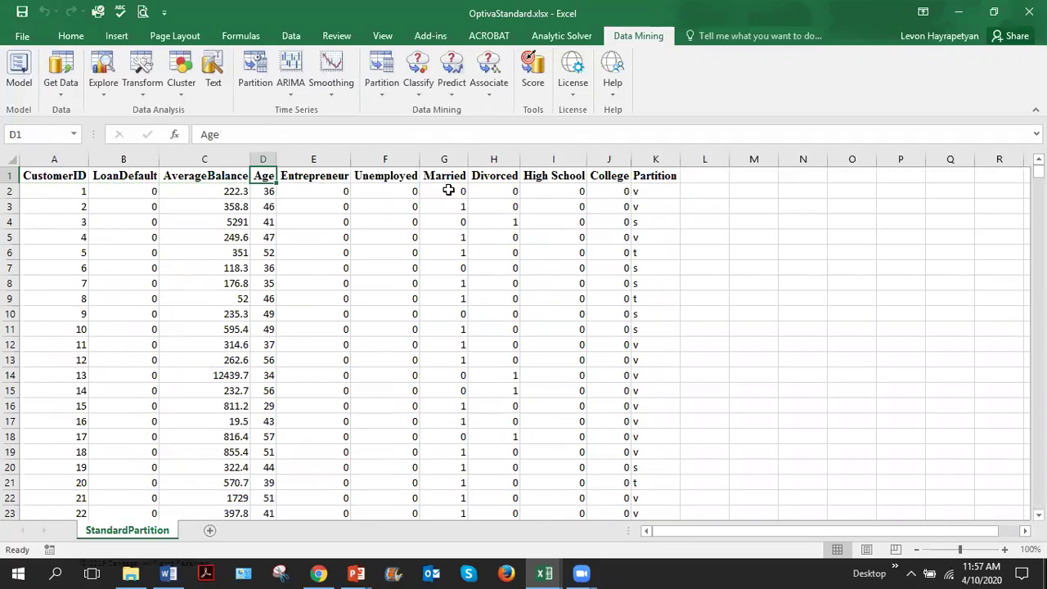
pyautogui.click(662, 177)
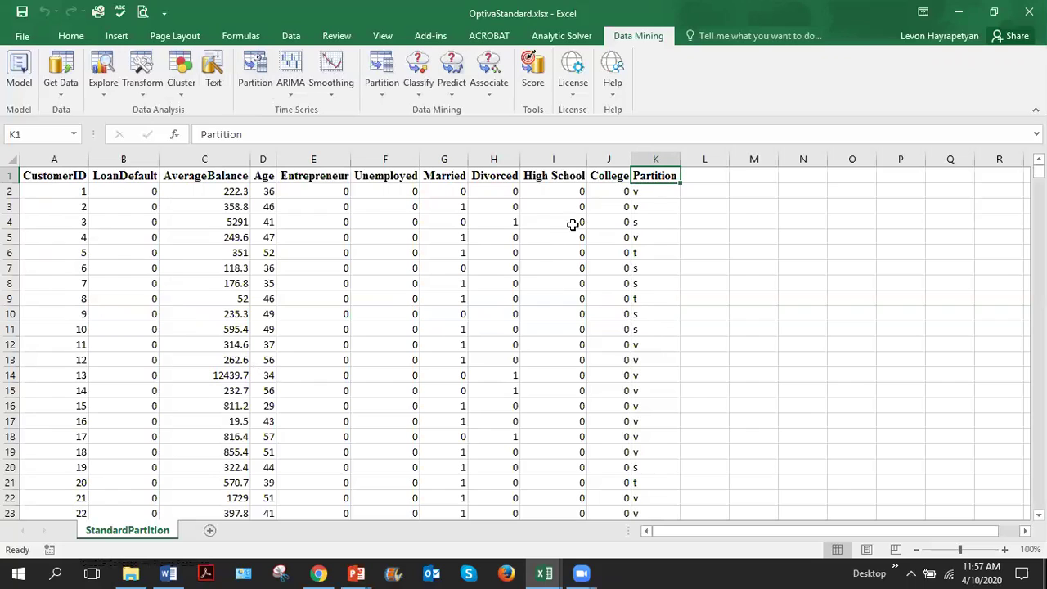
pyautogui.click(363, 312)
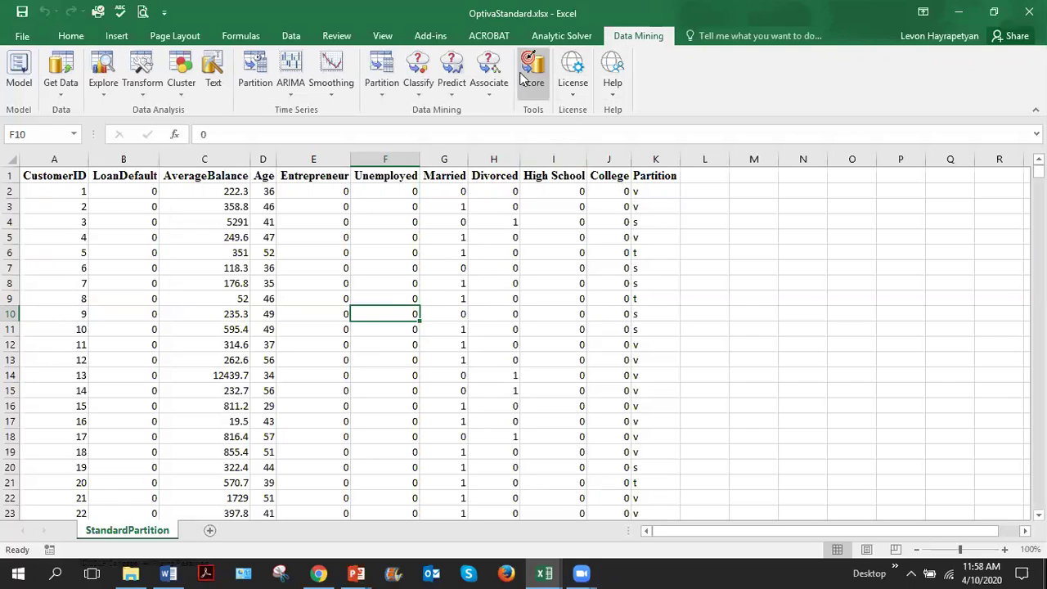
# - Create a Regression Tree with Age through College as inputs and AverageBalance as the output variable
pyautogui.click(456, 99)
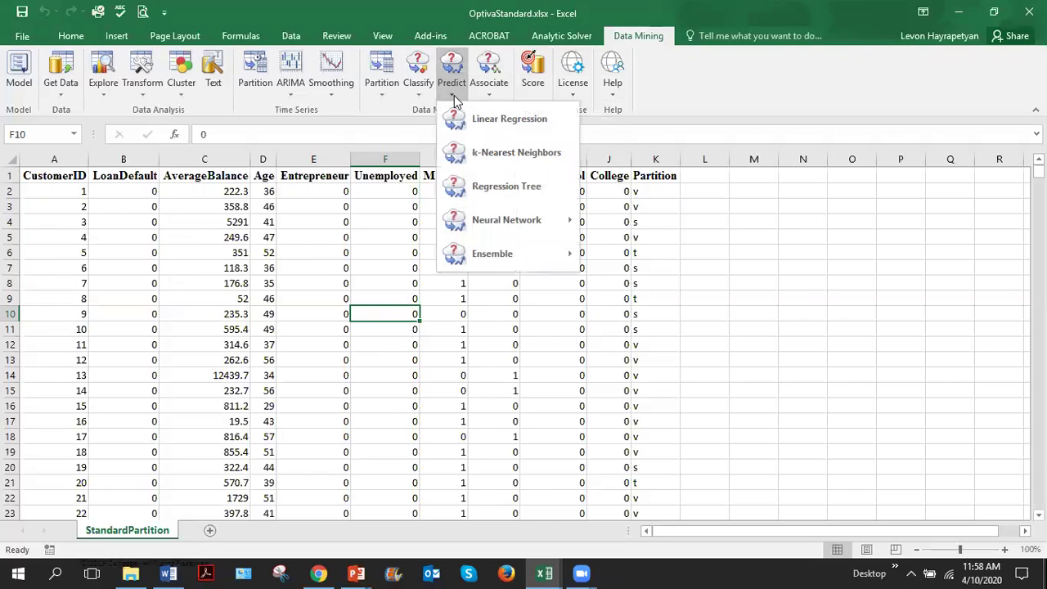
pyautogui.click(480, 189)
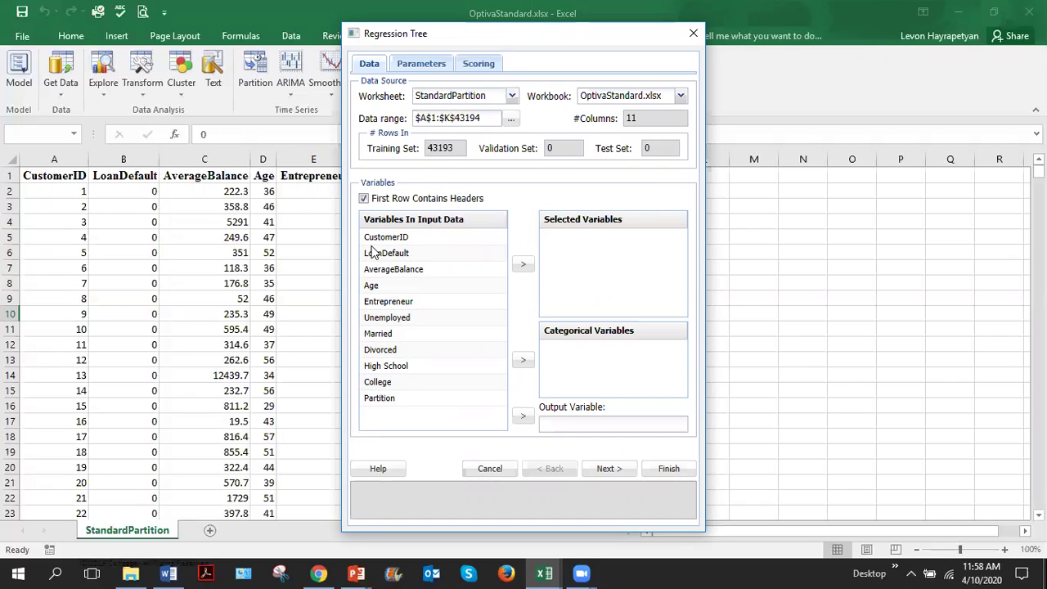
pyautogui.click(374, 288)
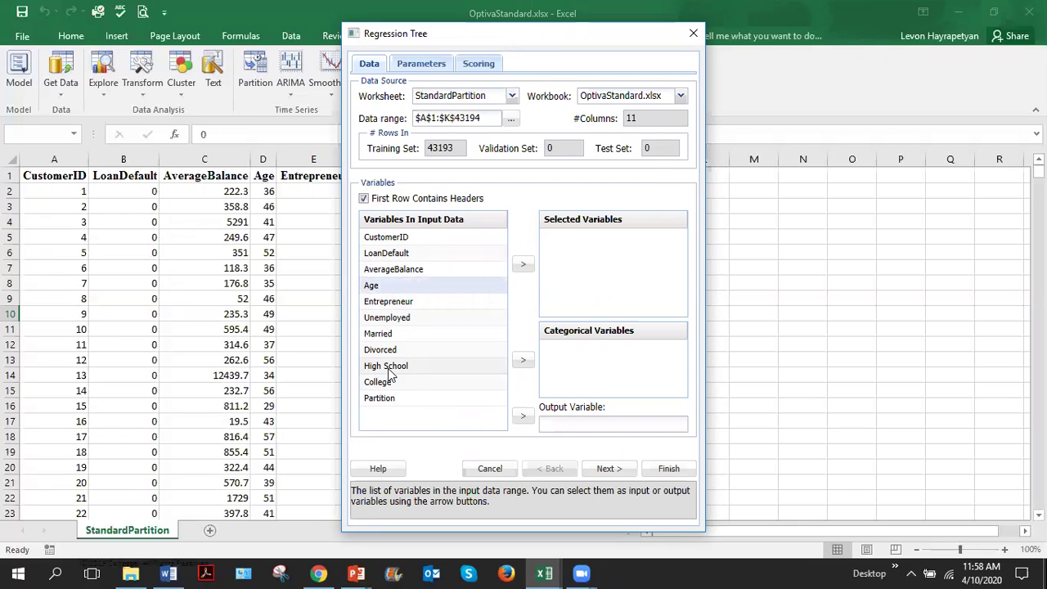
pyautogui.keyDown('shift'); pyautogui.click(389, 368); pyautogui.keyUp('shift')
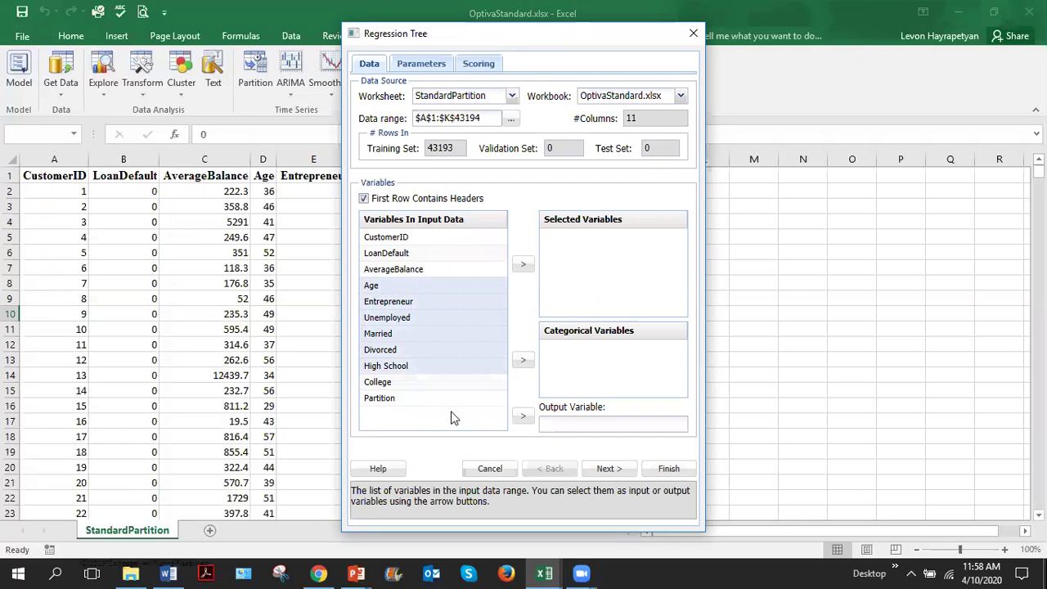
pyautogui.keyDown('shift'); pyautogui.click(387, 386); pyautogui.keyUp('shift')
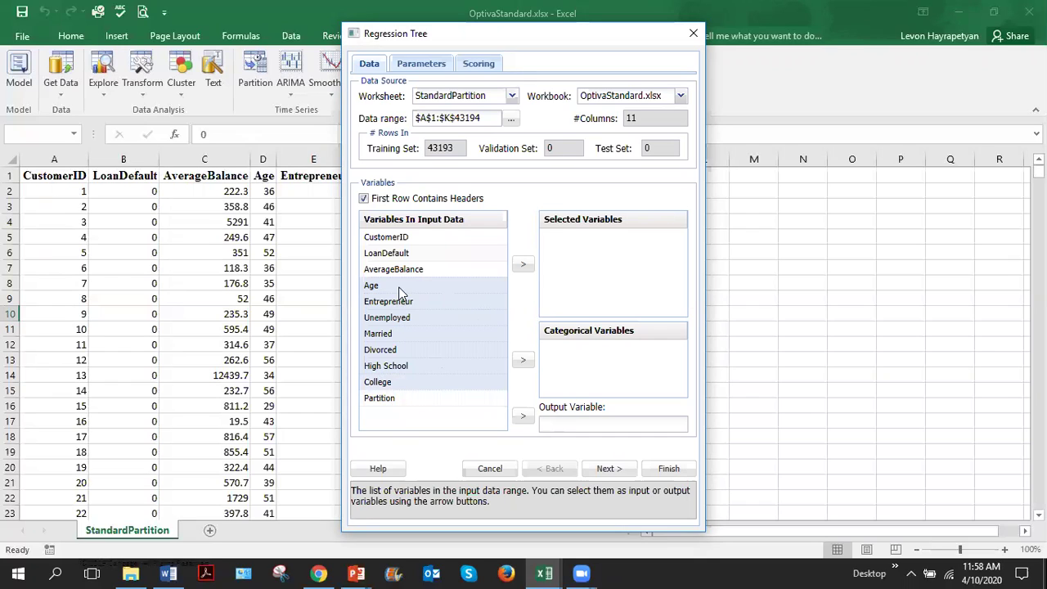
pyautogui.click(525, 266)
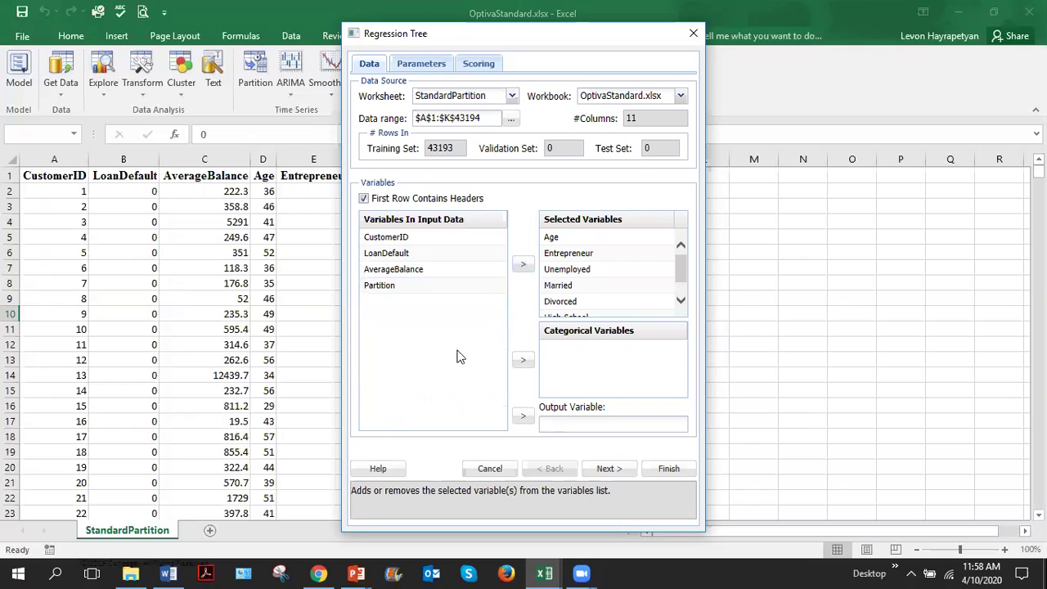
pyautogui.click(396, 273)
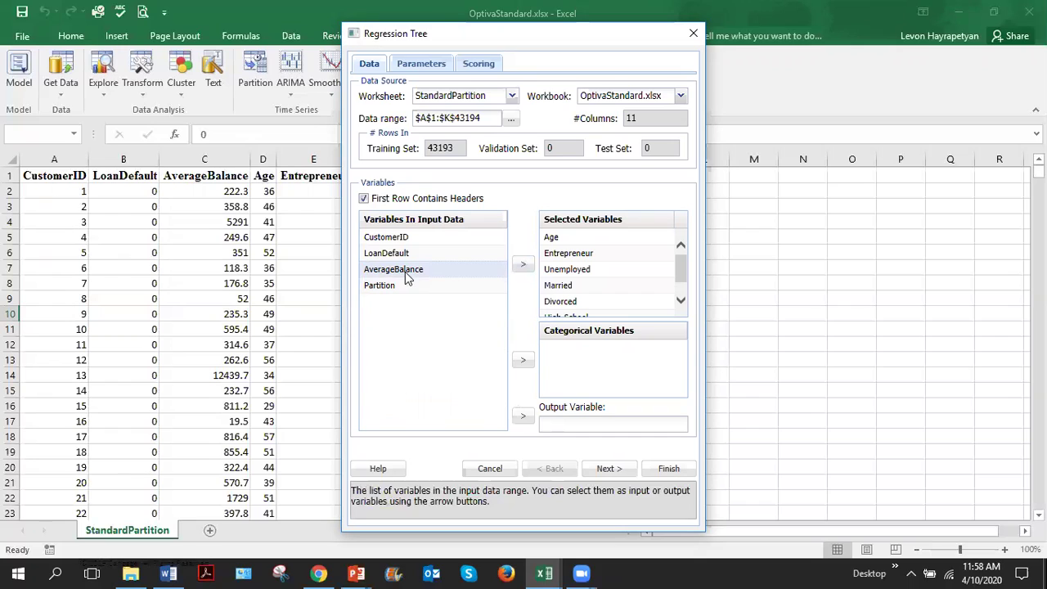
pyautogui.click(525, 418)
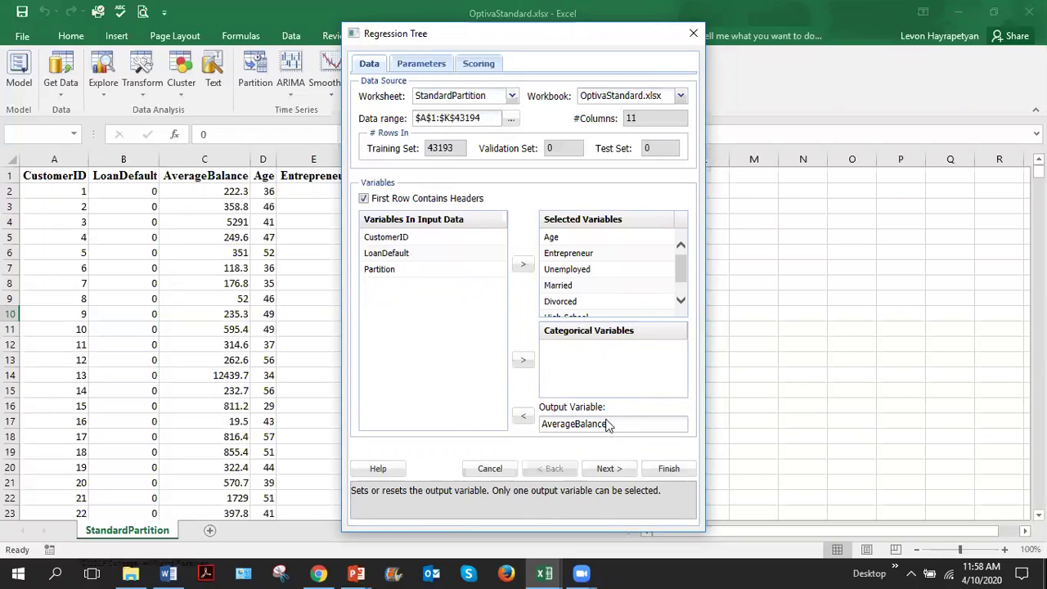
# - Turn on data partitioning using the existing Partition column as the partition variable
pyautogui.click(603, 469)
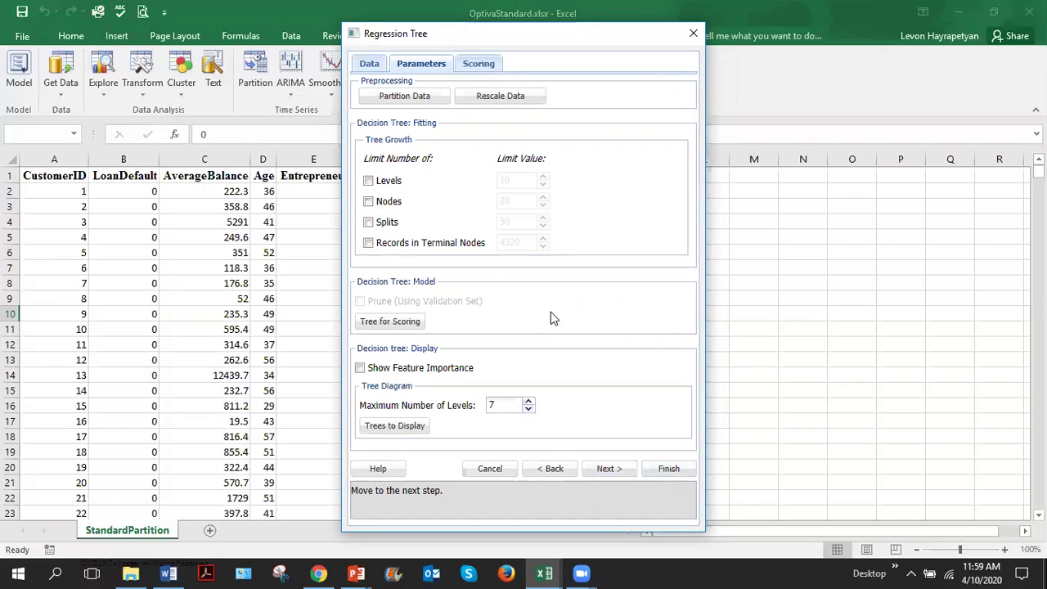
pyautogui.click(413, 100)
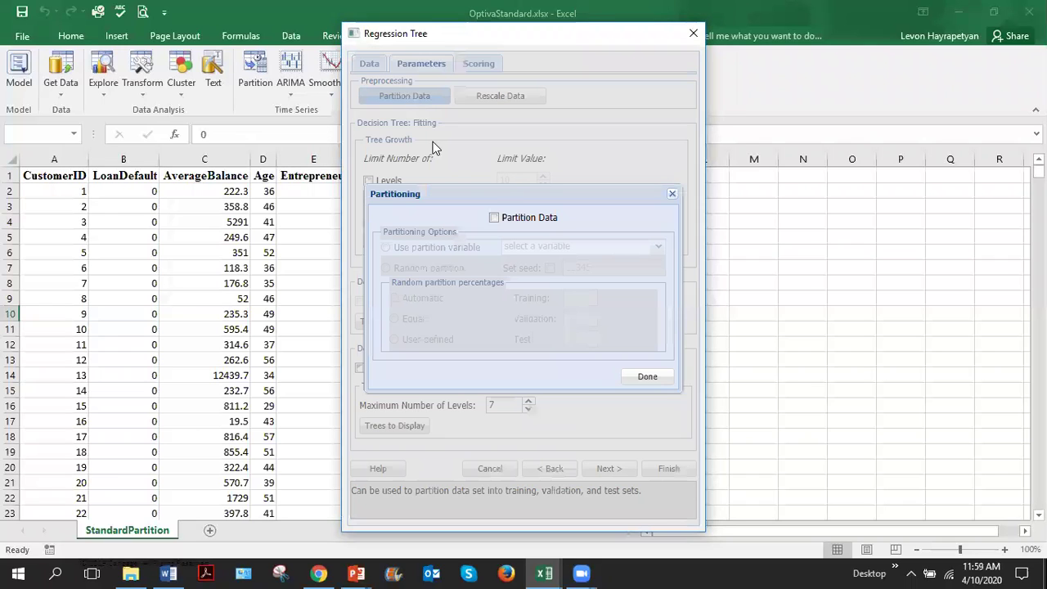
pyautogui.click(494, 218)
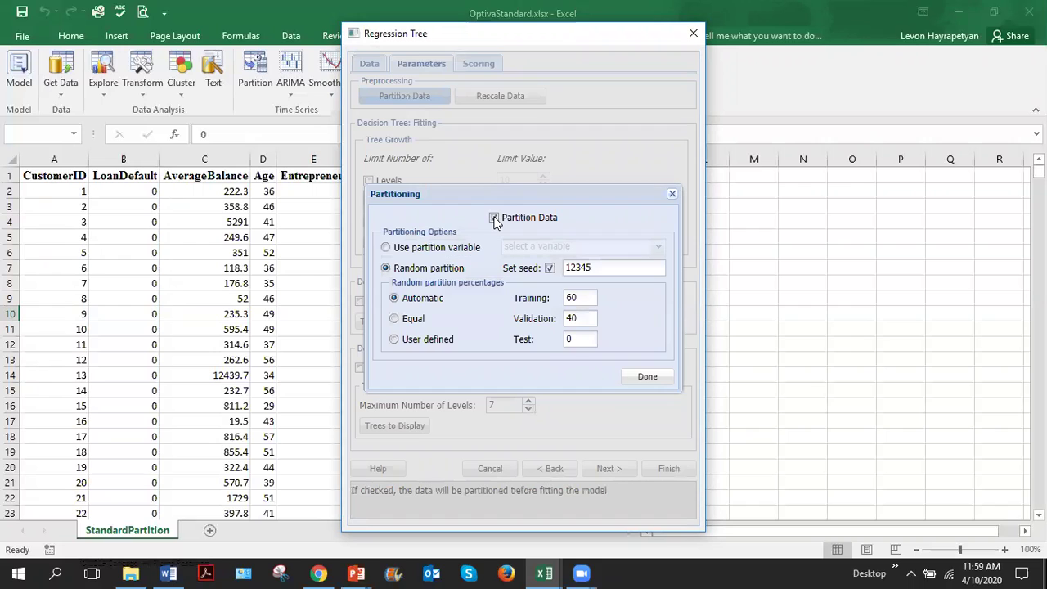
pyautogui.click(386, 247)
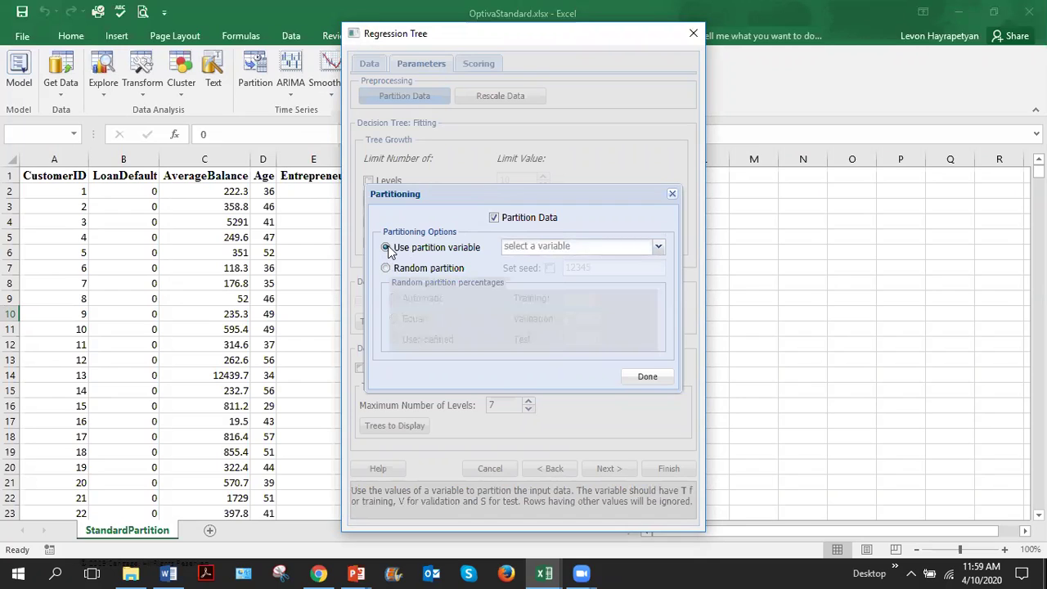
pyautogui.click(658, 247)
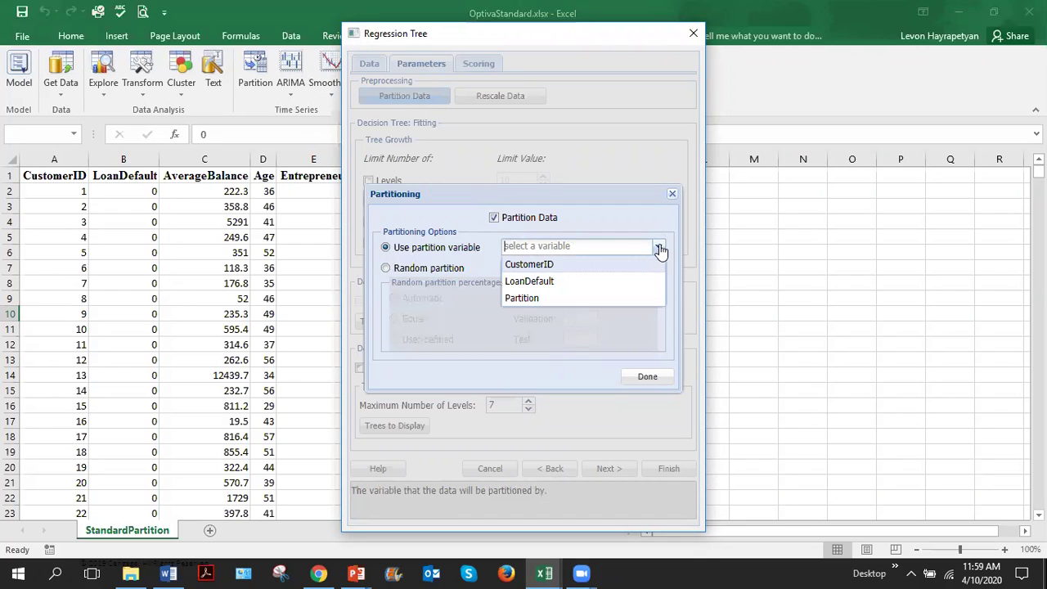
pyautogui.click(526, 297)
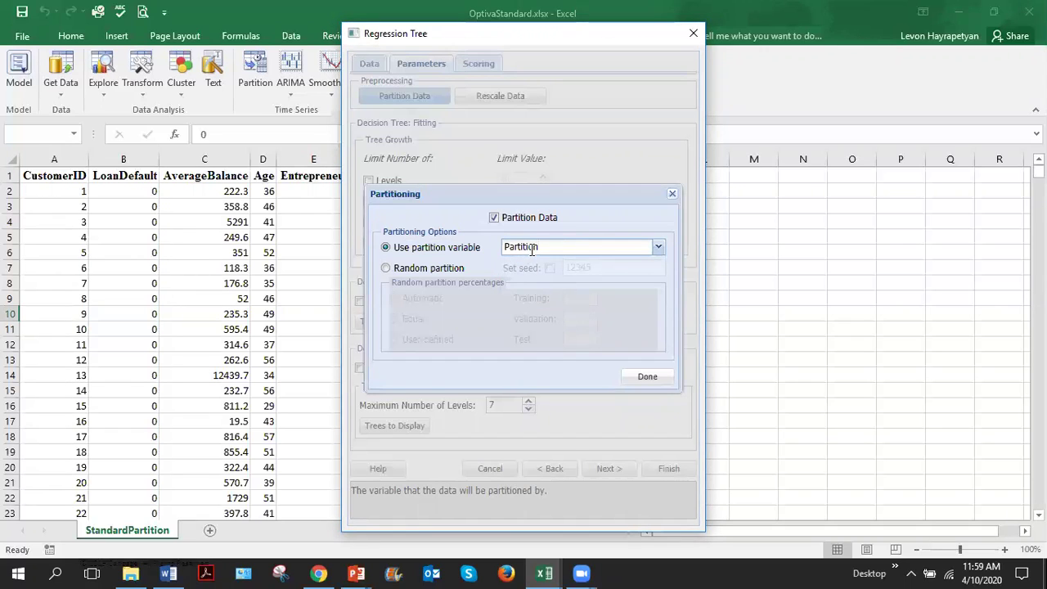
pyautogui.click(648, 379)
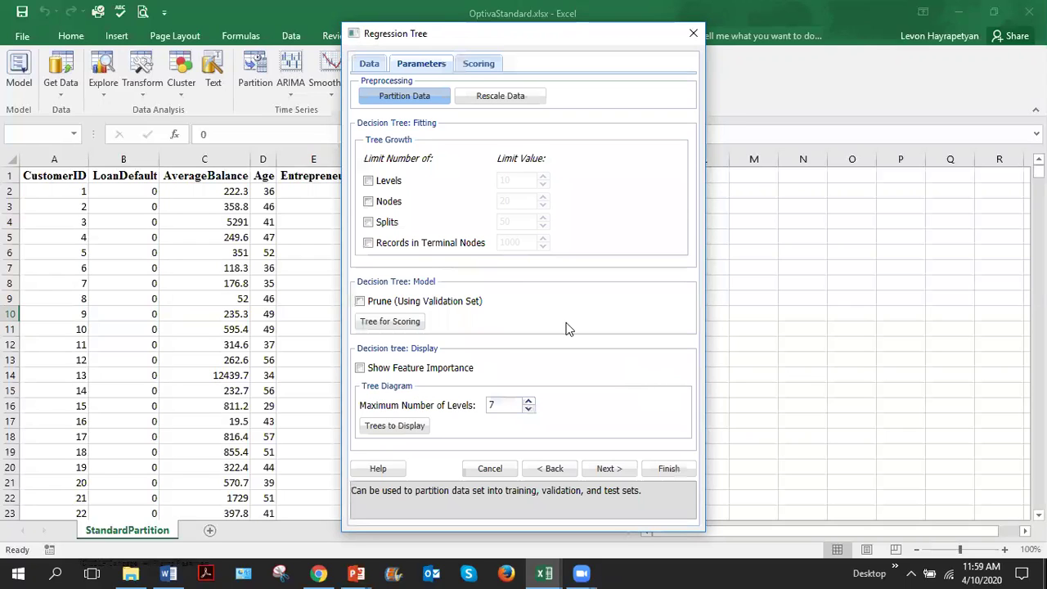
# - Cap terminal nodes at 1000 records, enable pruning, score the Best Pruned tree, show feature importance
pyautogui.click(368, 243)
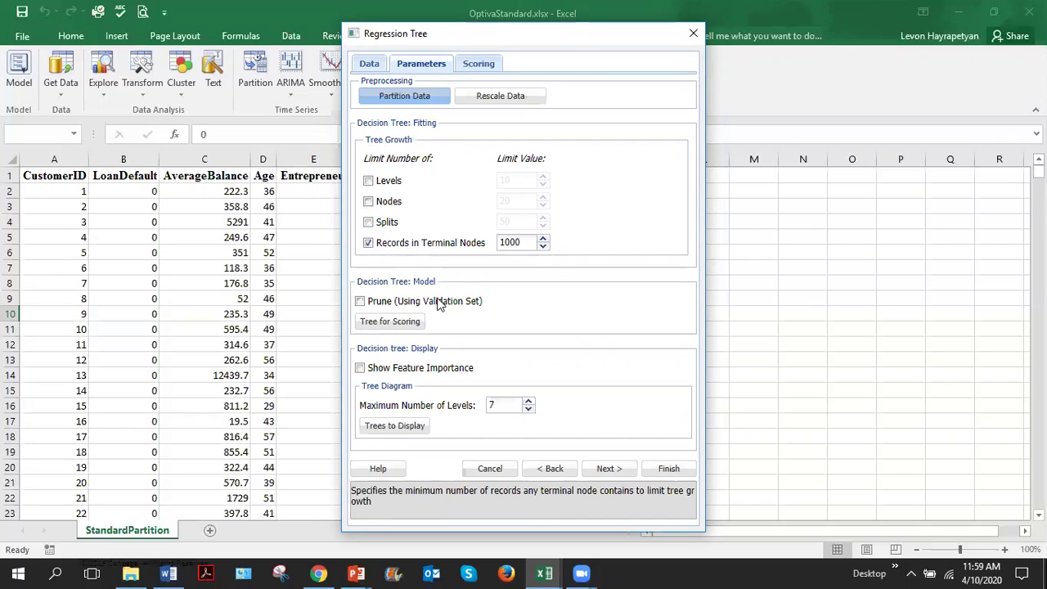
pyautogui.click(361, 302)
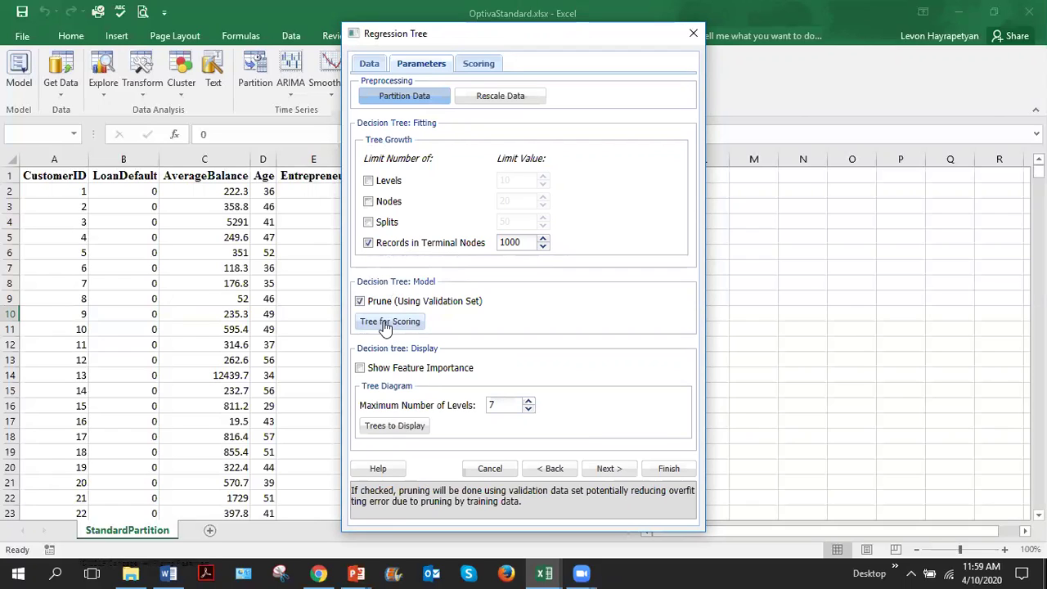
pyautogui.click(387, 322)
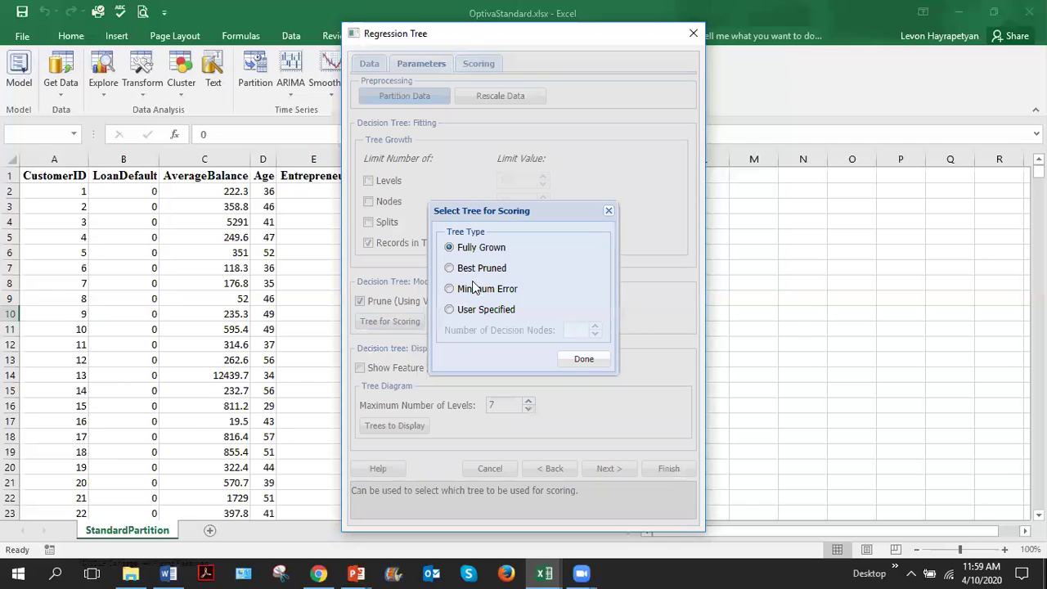
pyautogui.click(450, 269)
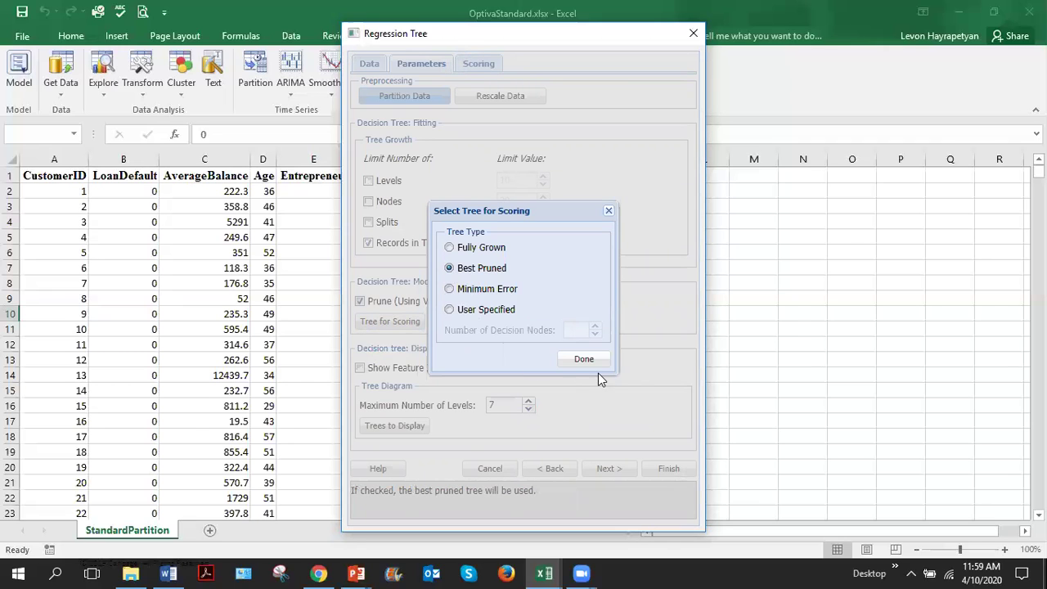
pyautogui.click(587, 361)
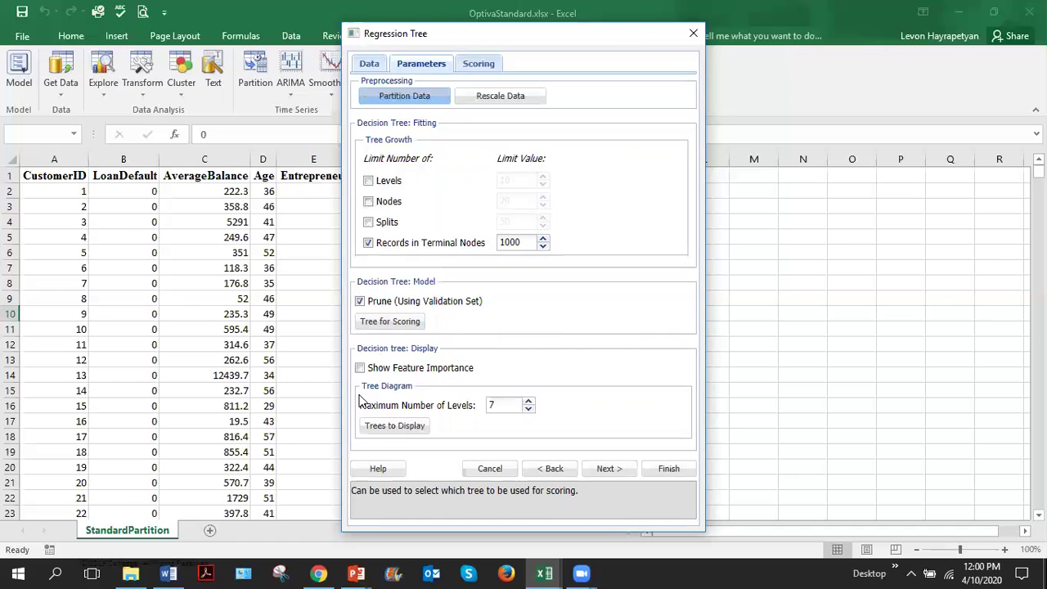
pyautogui.click(362, 369)
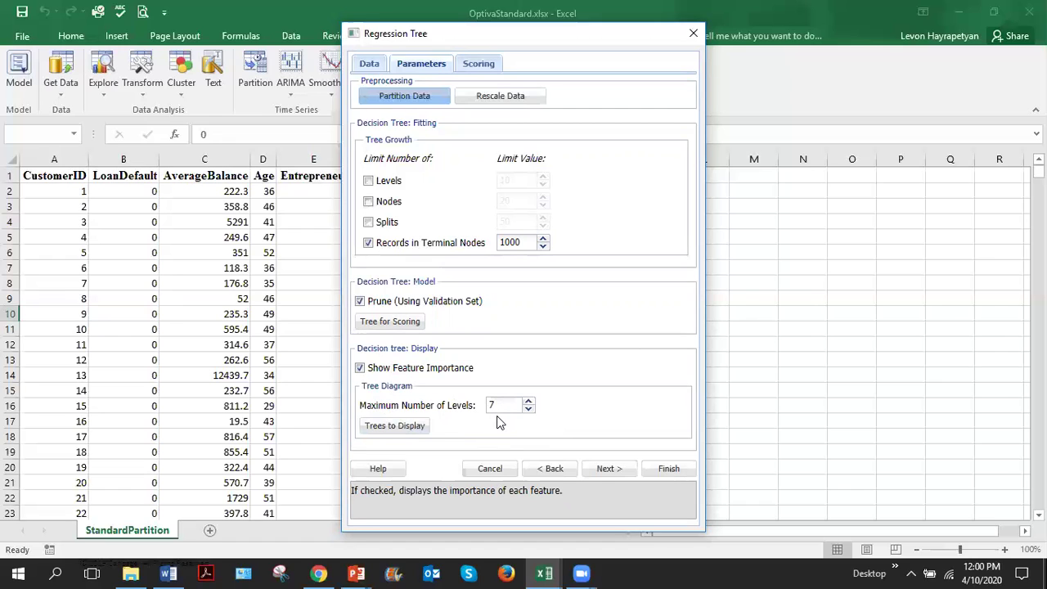
pyautogui.click(607, 469)
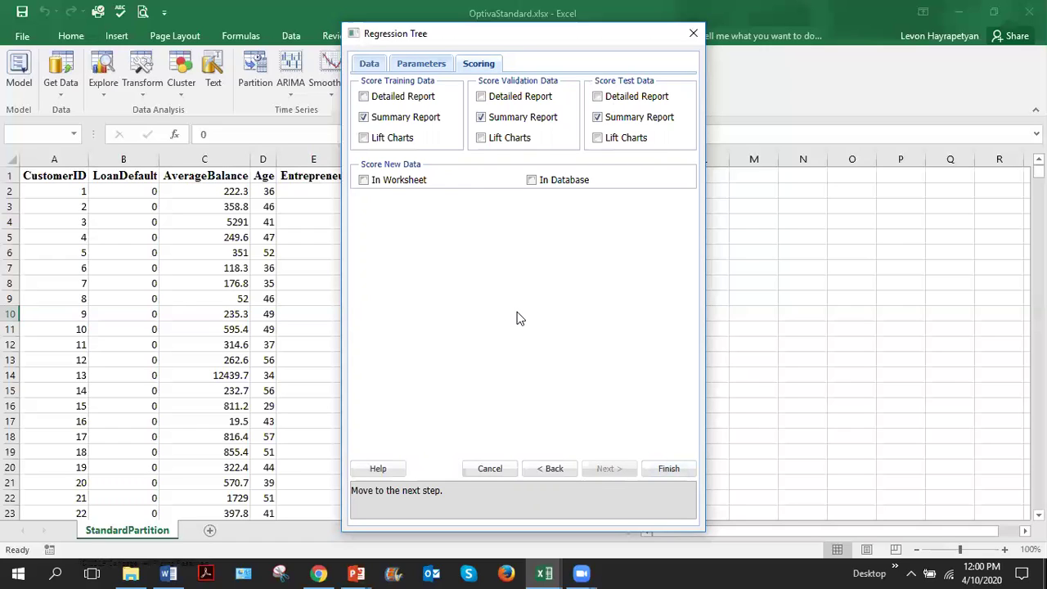
# - Score worksheet new data from New Data For RegressionTree.xlsx, matching variables by name
pyautogui.click(364, 180)
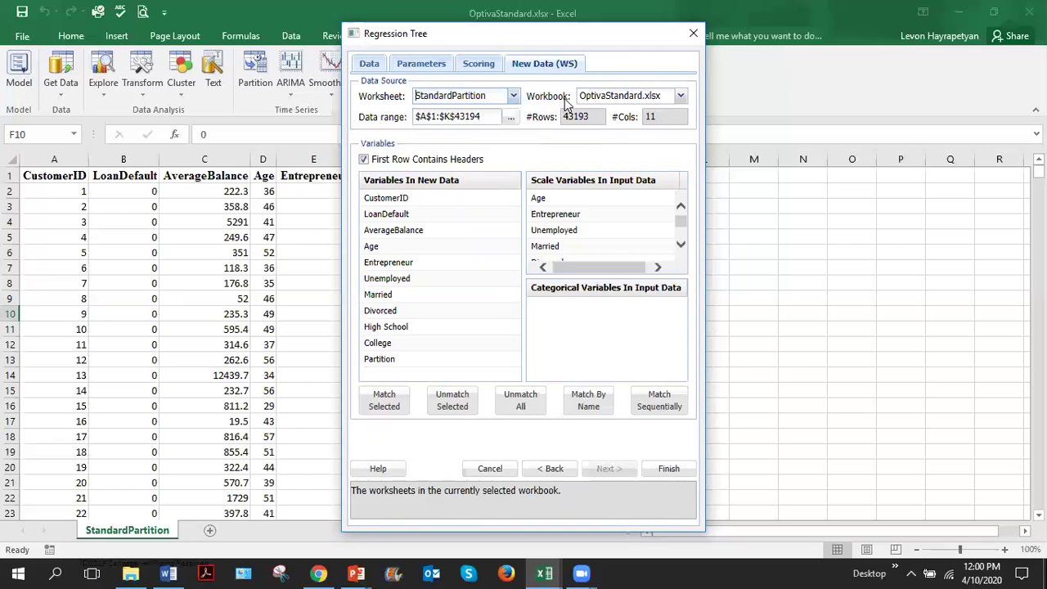
pyautogui.click(681, 97)
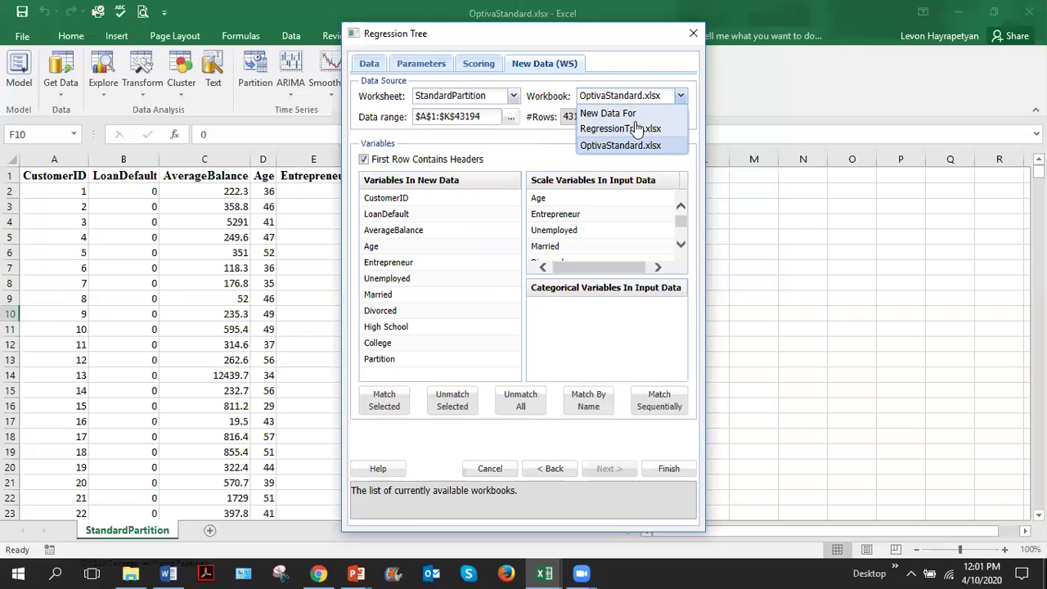
pyautogui.click(636, 125)
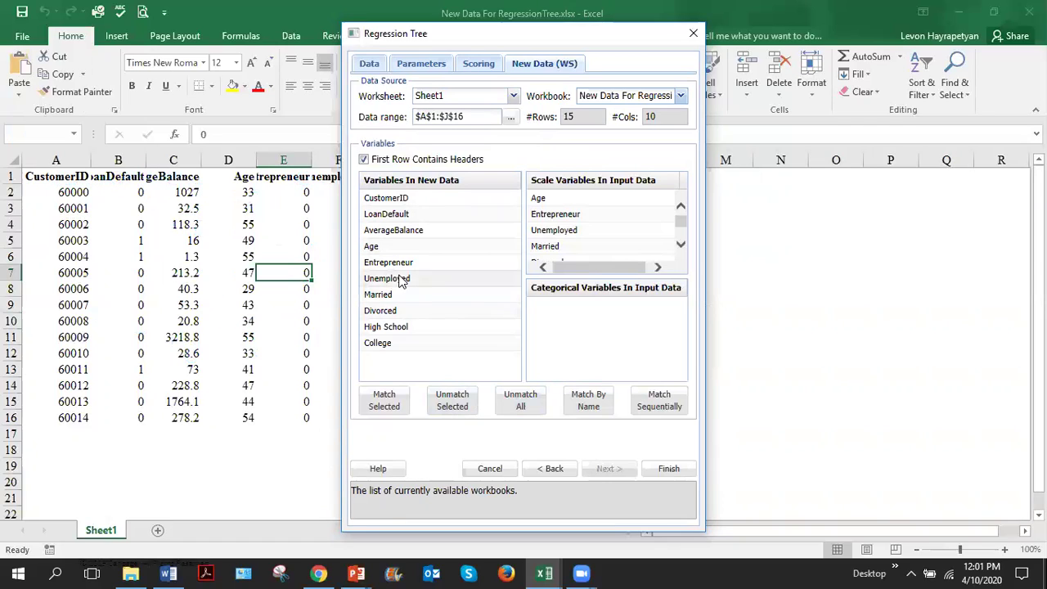
pyautogui.click(589, 408)
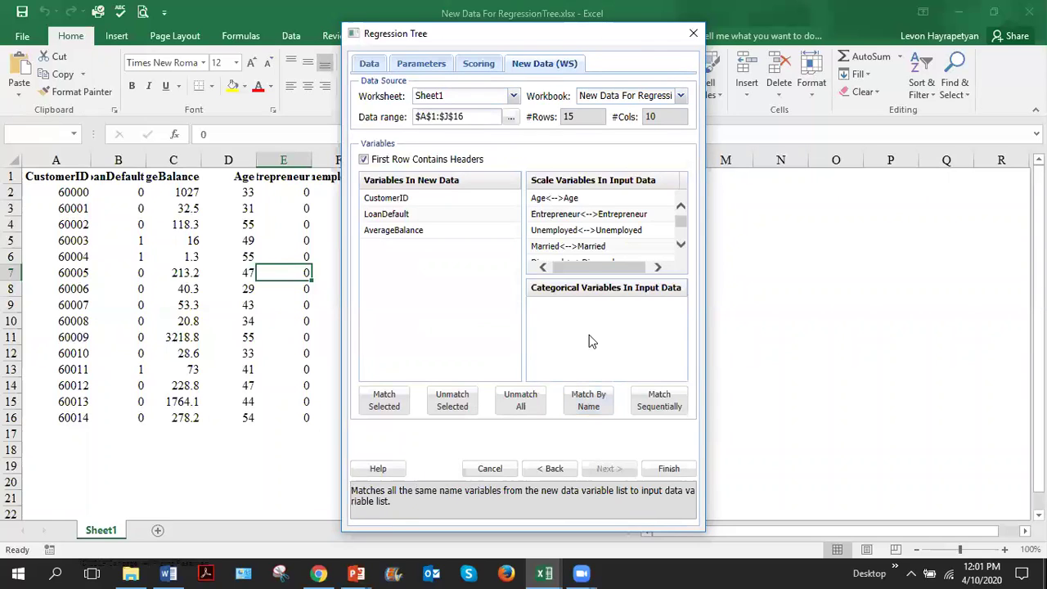
# - Run the regression tree and review the RT_Output inputs, output options and prune log
pyautogui.click(669, 471)
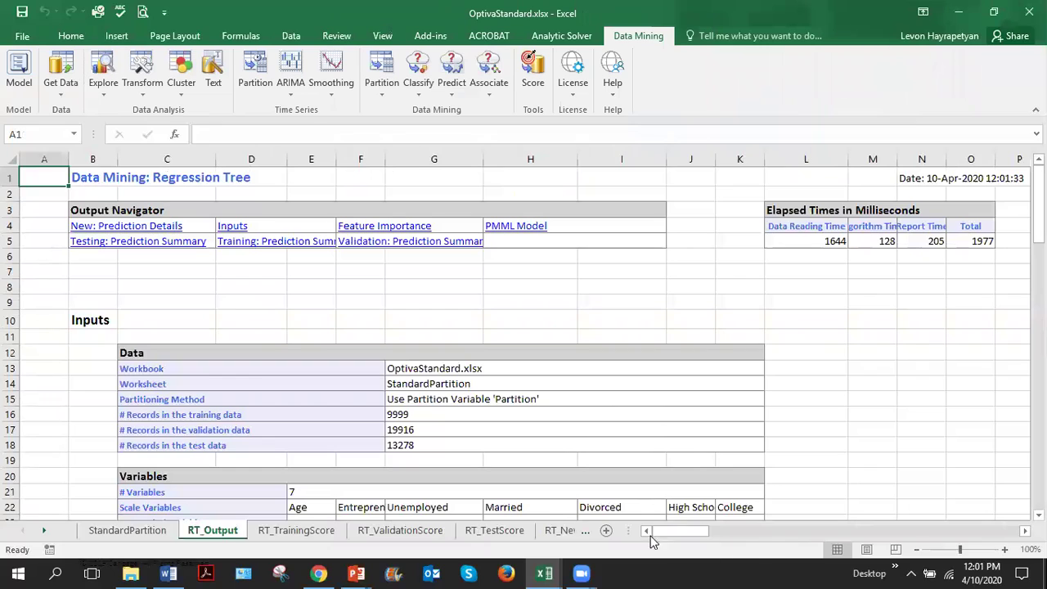
pyautogui.moveTo(629, 531); pyautogui.dragTo(826, 537)
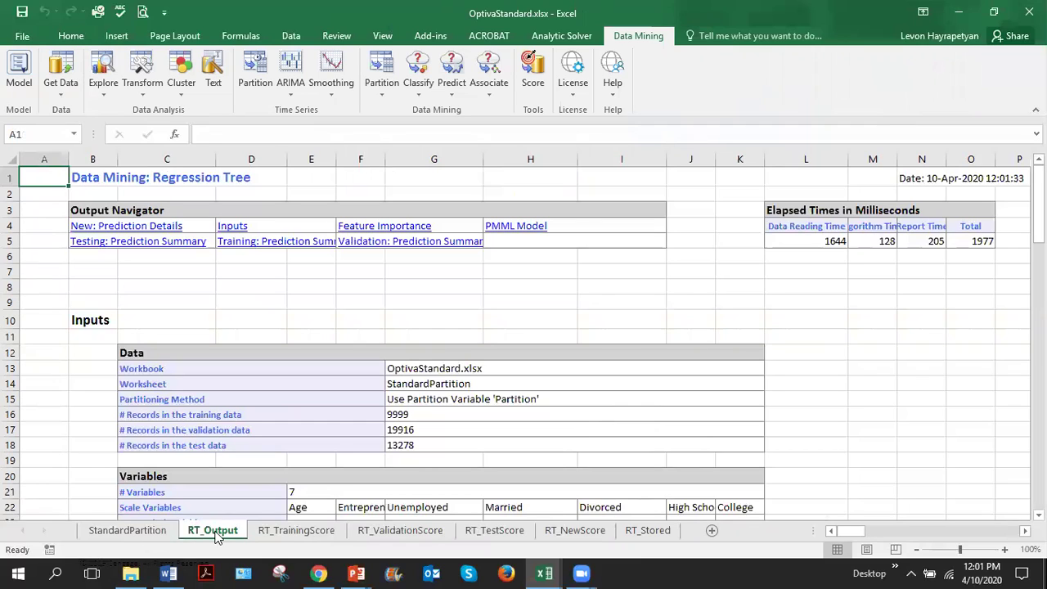
pyautogui.click(353, 416)
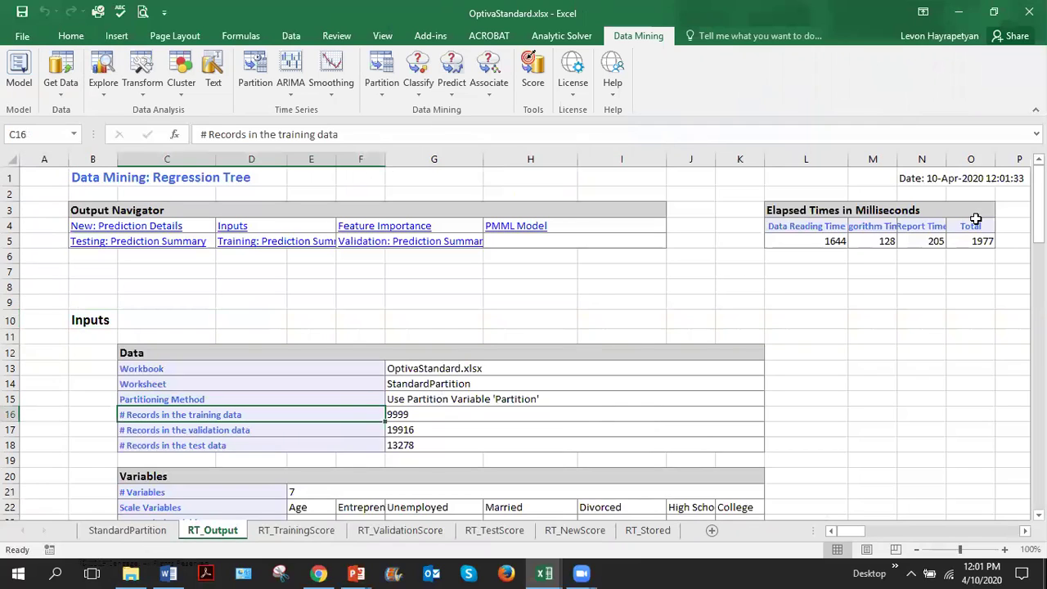
pyautogui.scroll(-12, 524, 343)
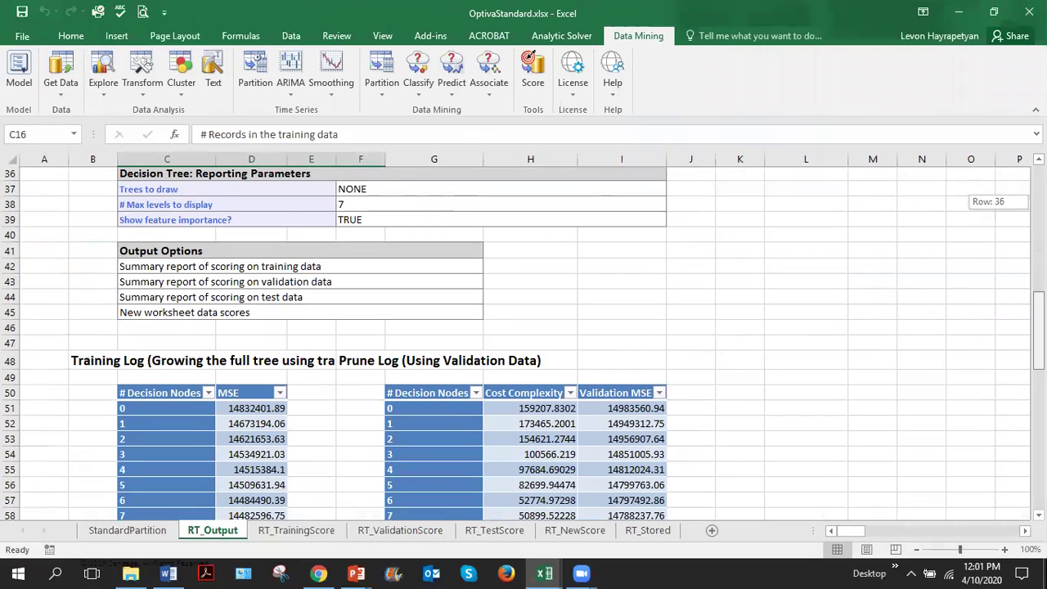
pyautogui.scroll(-2, 523, 343)
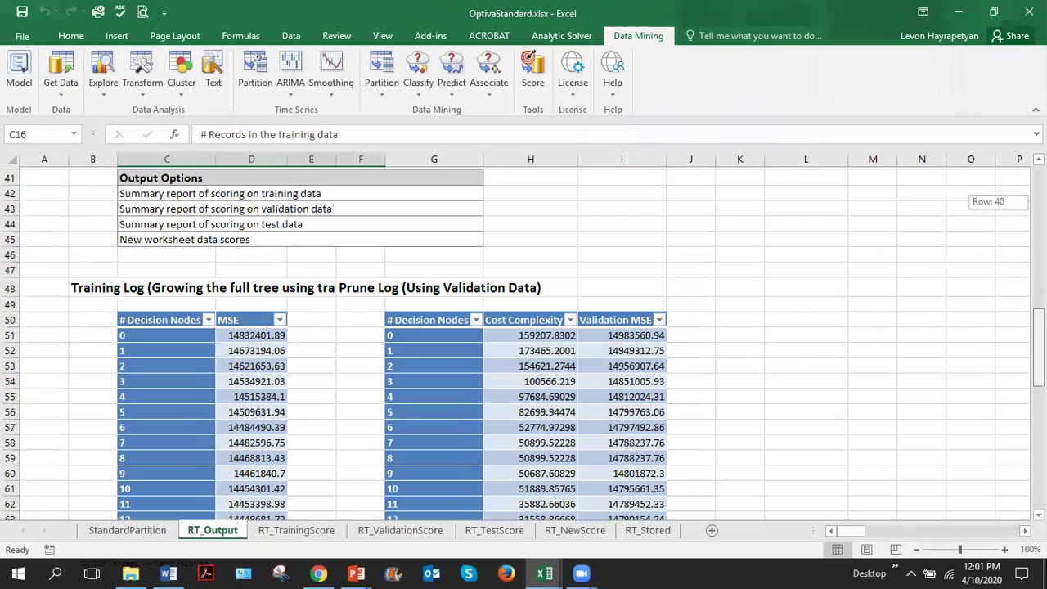
pyautogui.scroll(1, 524, 343)
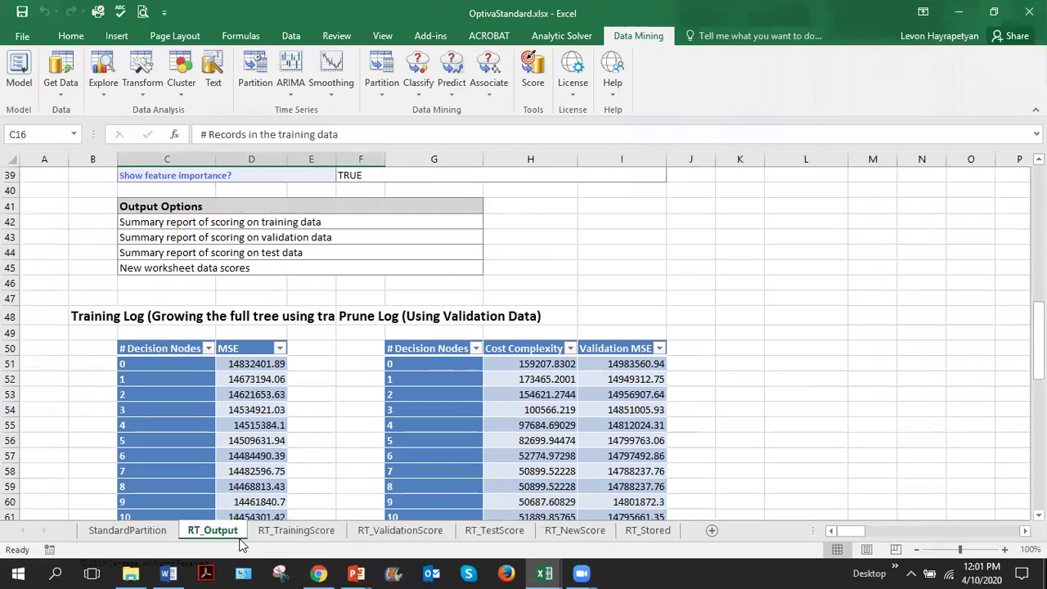
# - Compare the RT_TrainingScore, RT_ValidationScore and RT_TestScore summaries, ending on RT_NewScore predictions
pyautogui.click(286, 532)
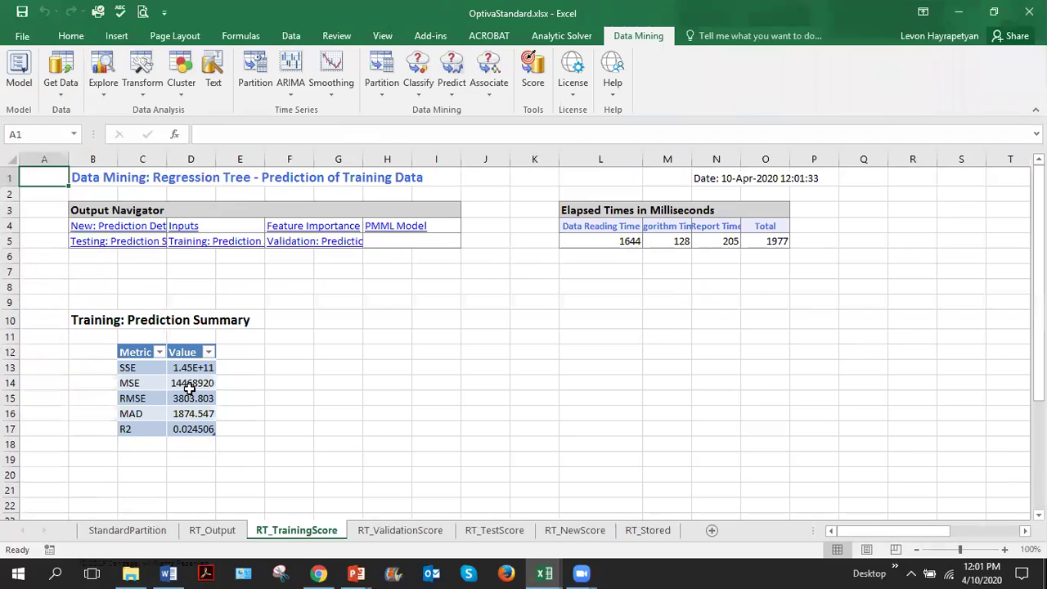
pyautogui.click(386, 532)
pyautogui.click(497, 532)
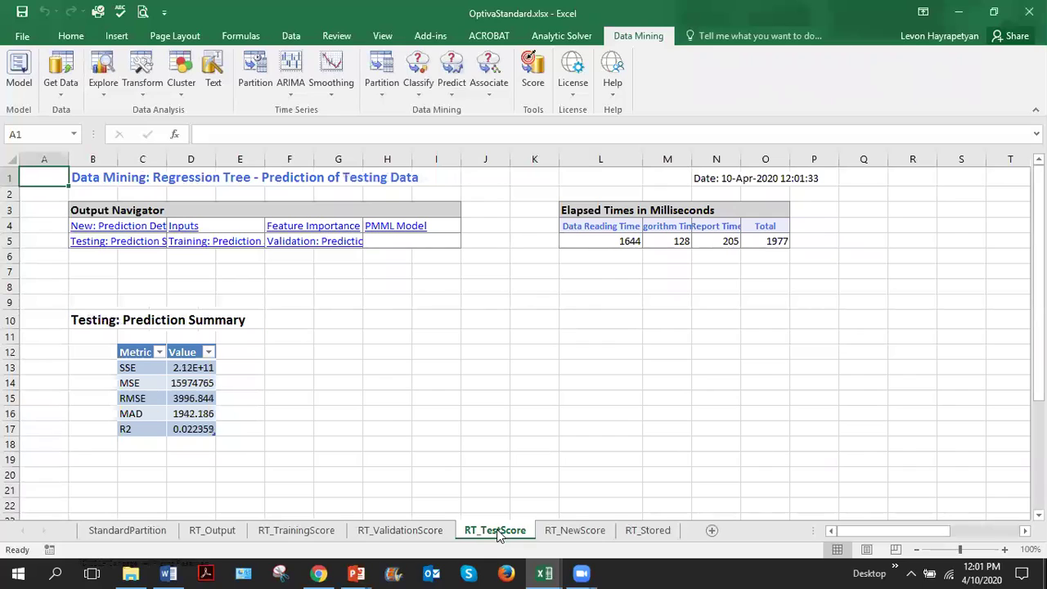
pyautogui.click(283, 538)
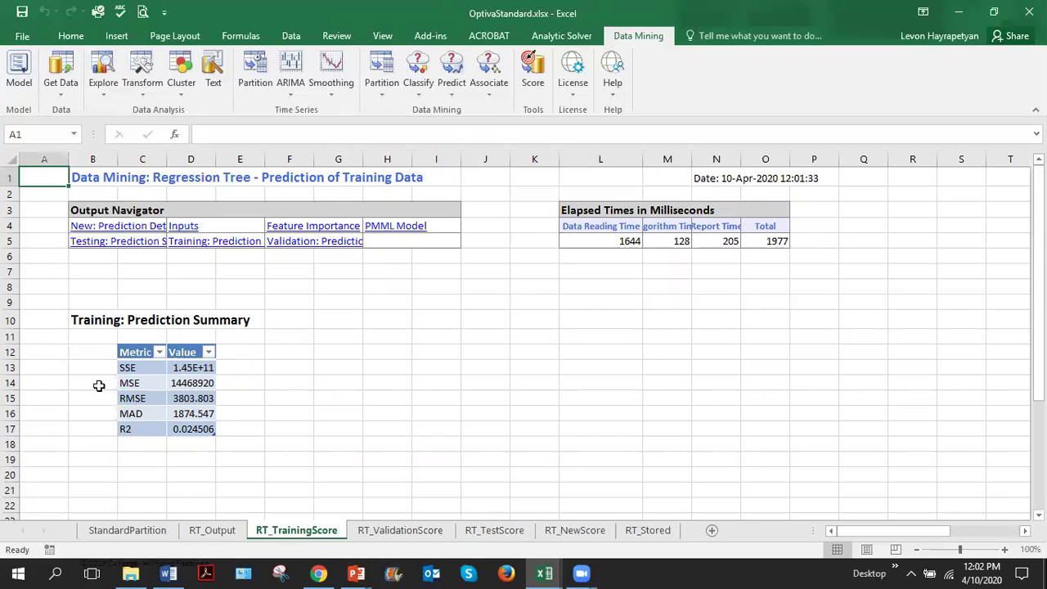
pyautogui.click(368, 530)
pyautogui.click(484, 532)
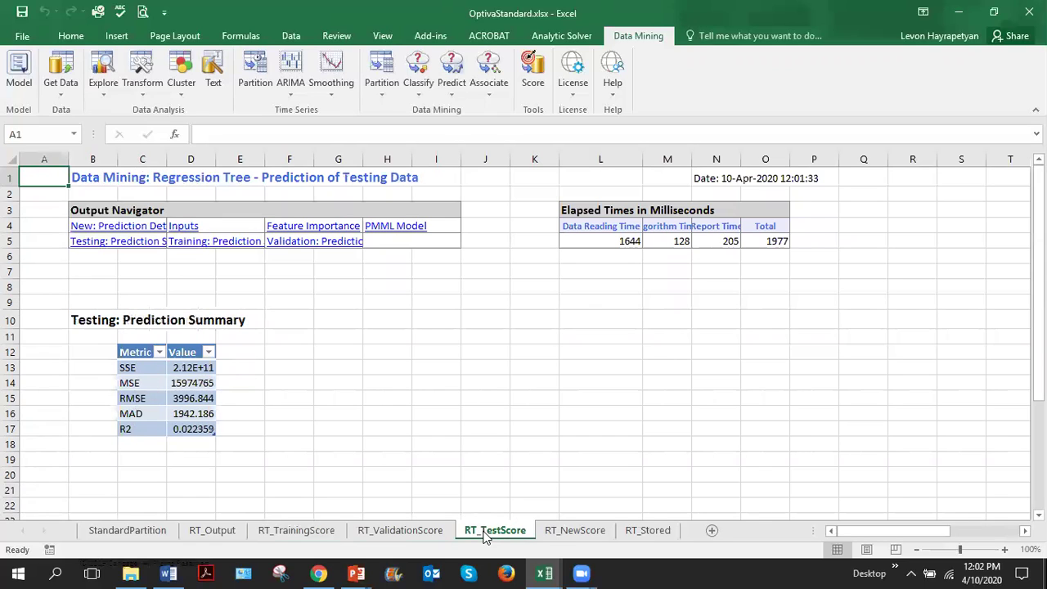
pyautogui.click(577, 531)
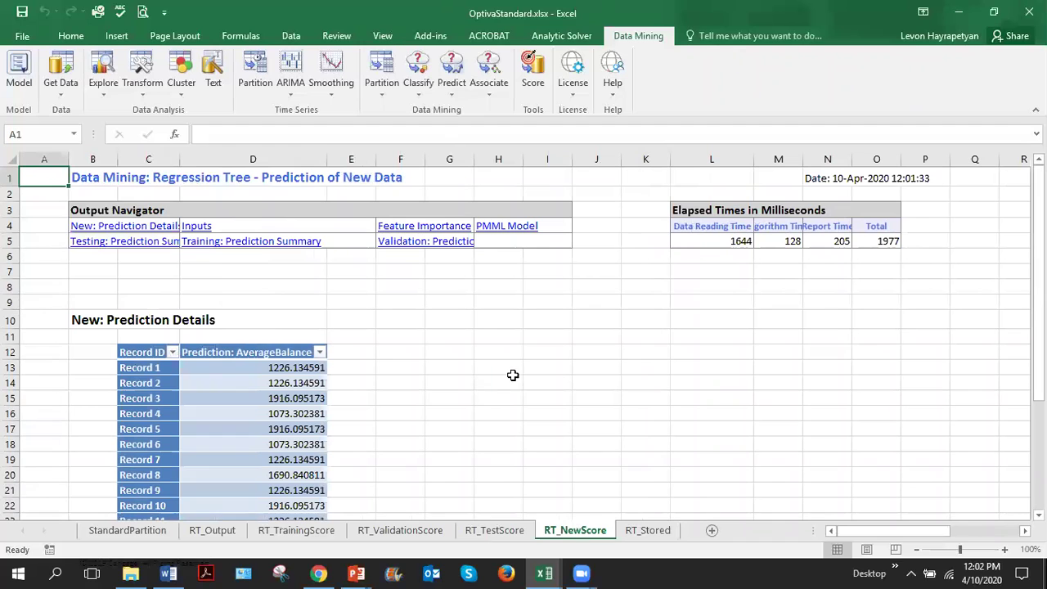
pyautogui.moveTo(1037, 368); pyautogui.dragTo(1037, 374)
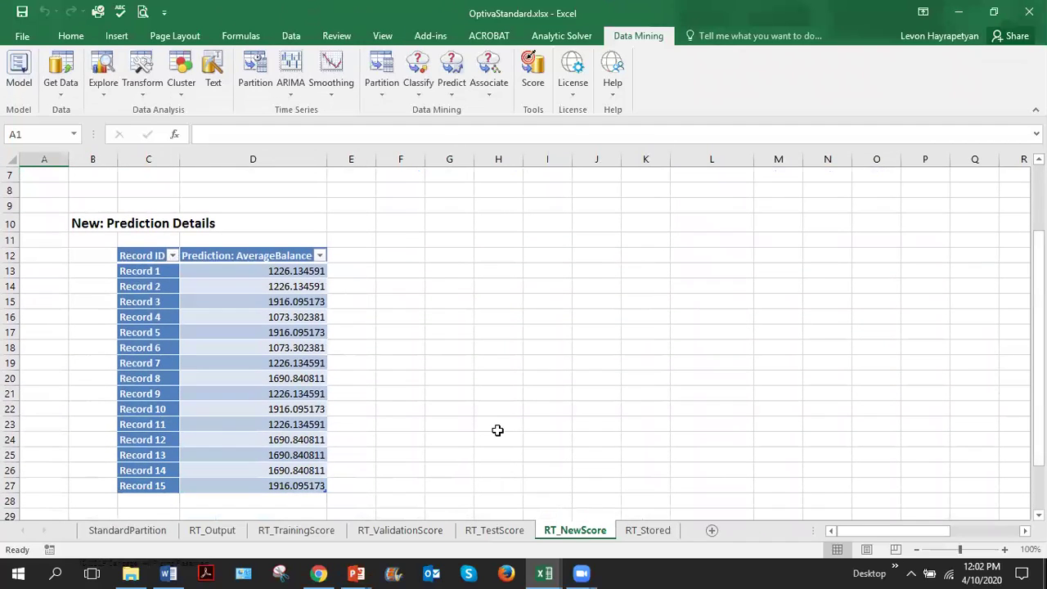